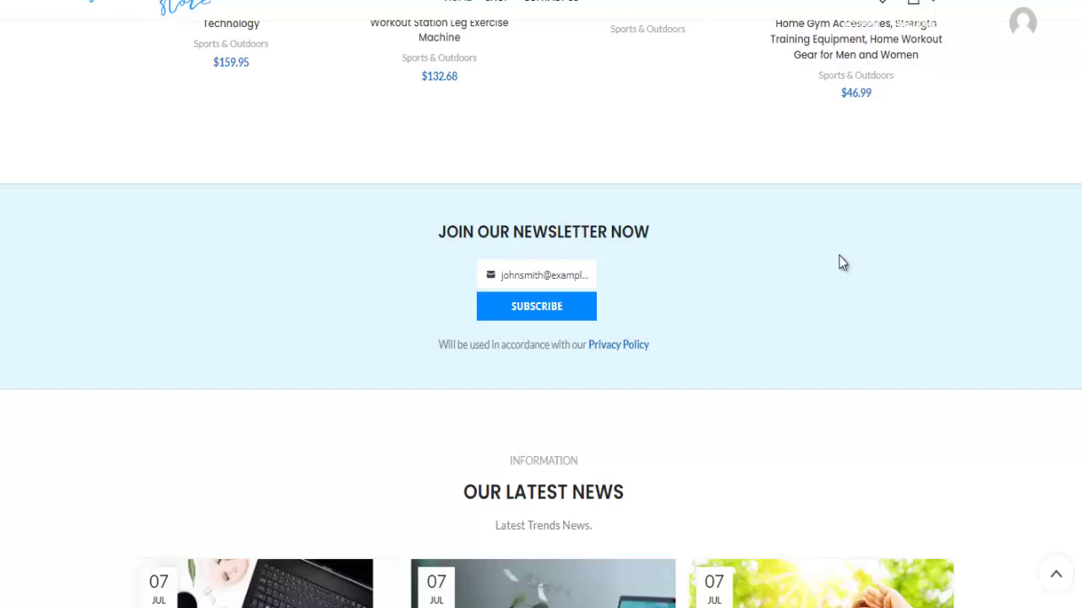
Step: Scroll the Chrome Store homepage past the products down to the Join Our Newsletter section
scroll(841, 263, up, 15)
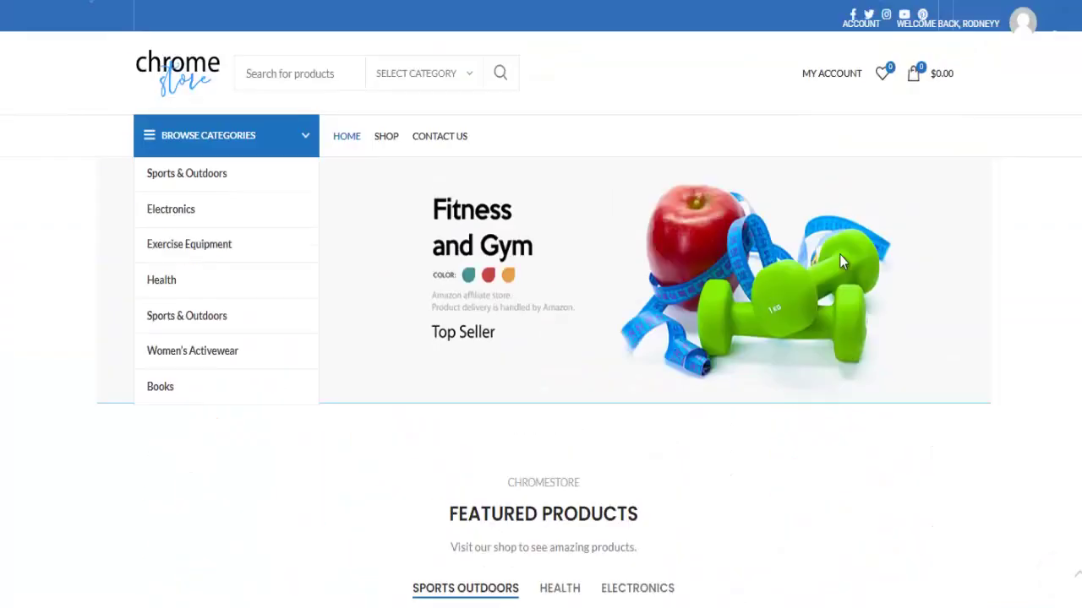
scroll(446, 272, down, 8)
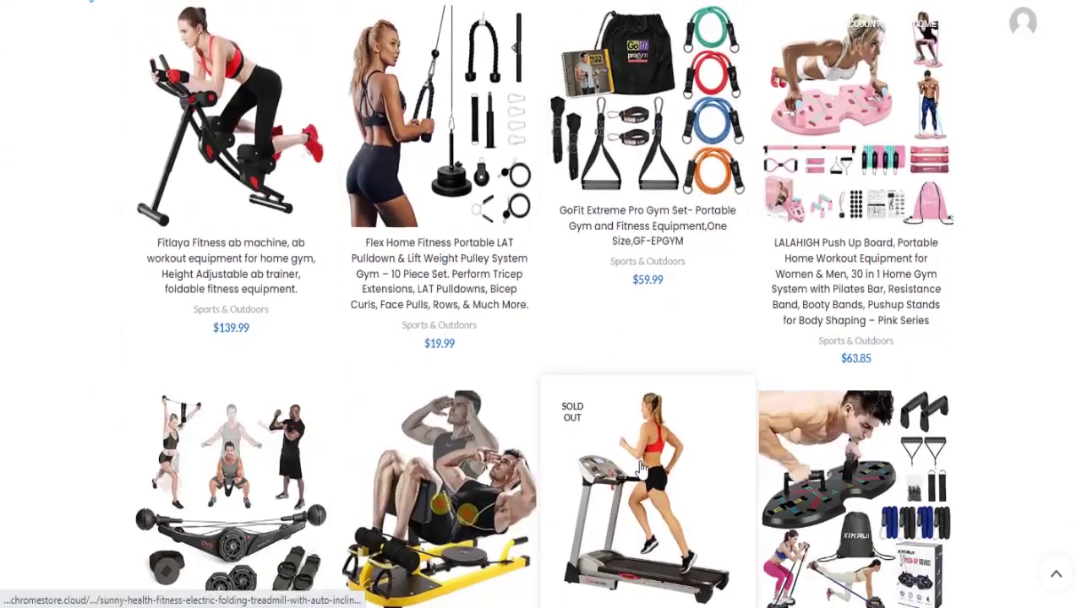
scroll(642, 471, down, 2)
scroll(636, 428, down, 3)
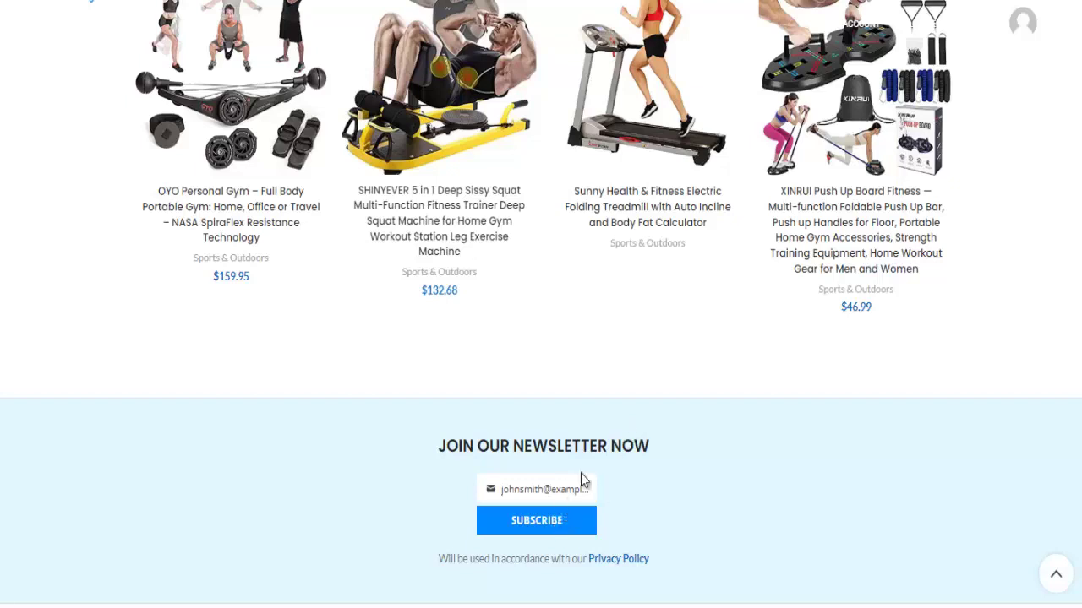
scroll(582, 481, down, 2)
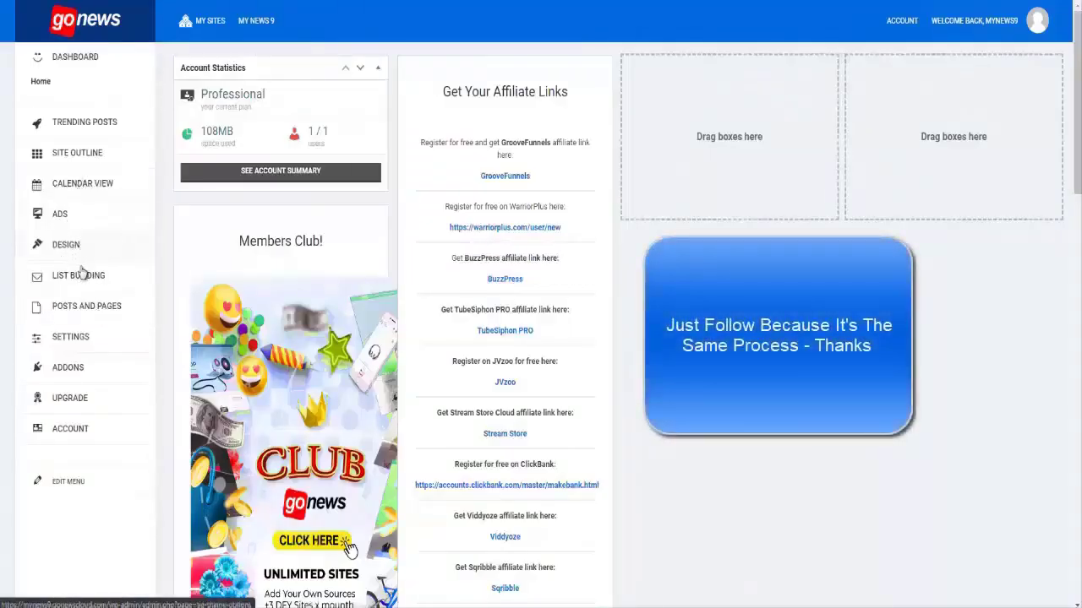
Step: Open the List Building Integrations page to view the connected Local List
click(84, 278)
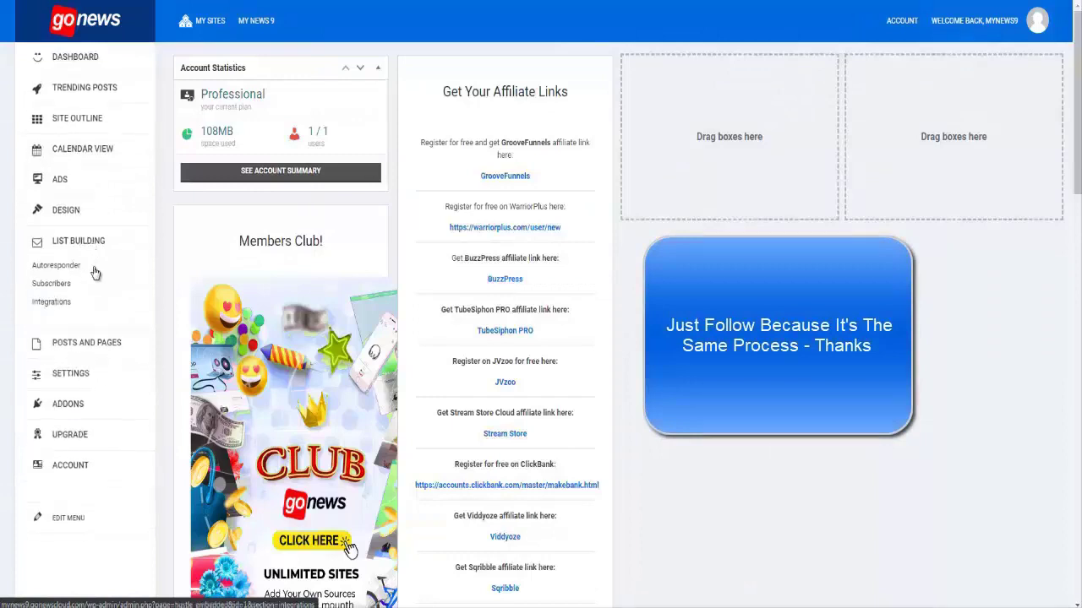
click(61, 306)
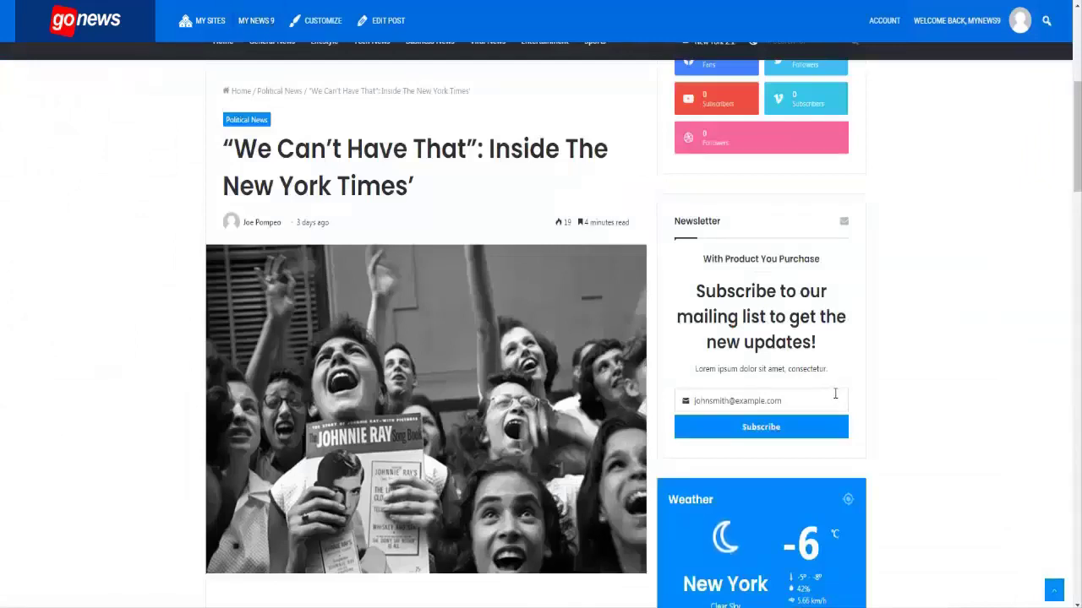
Step: Subscribe the saved gmail.com address through the article's Newsletter box
click(835, 396)
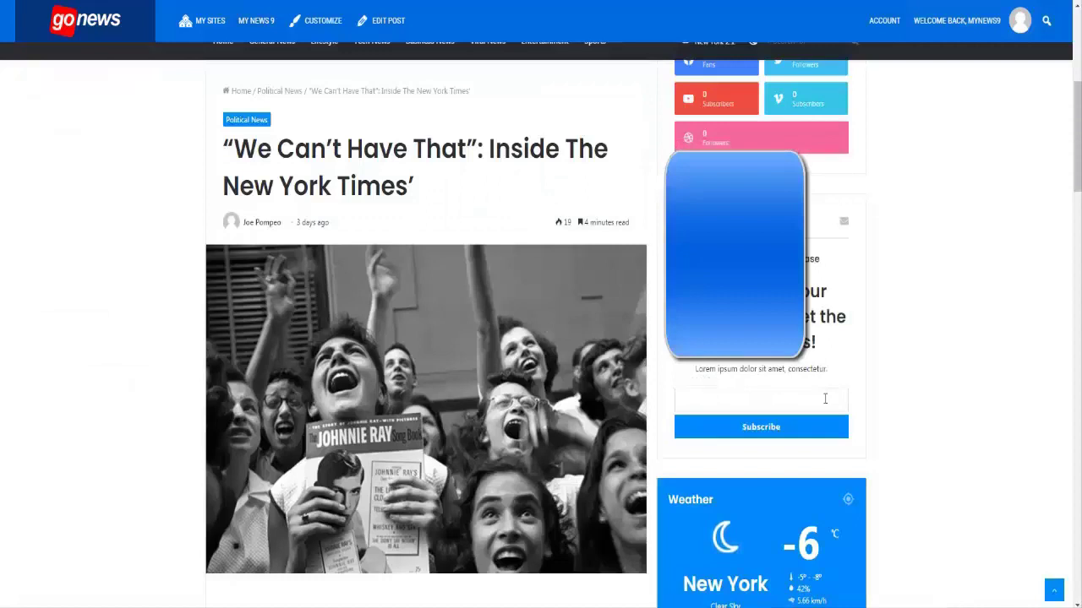
key(Escape)
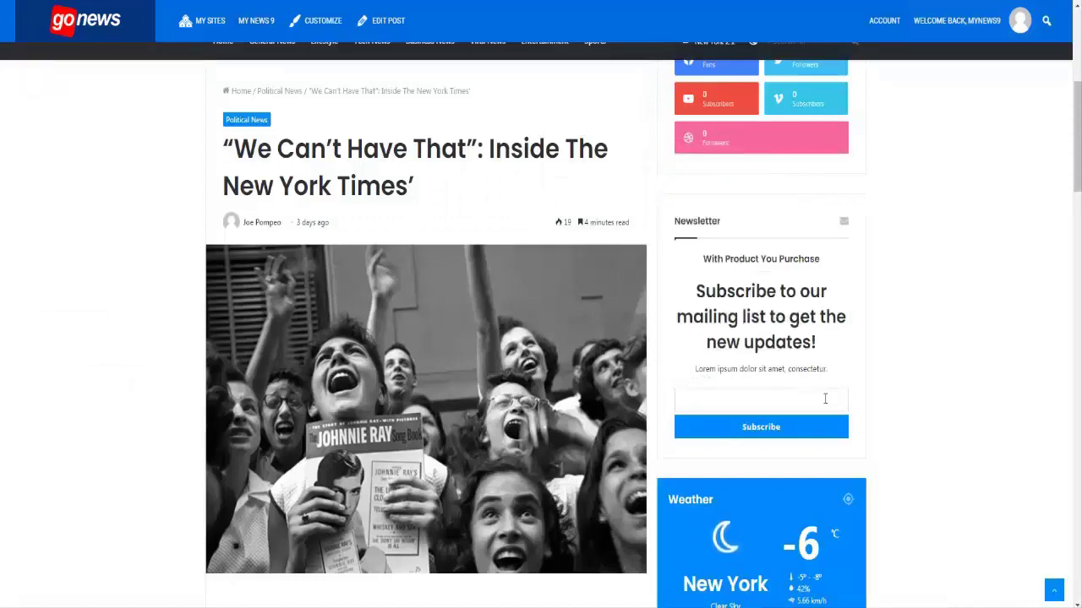
click(825, 398)
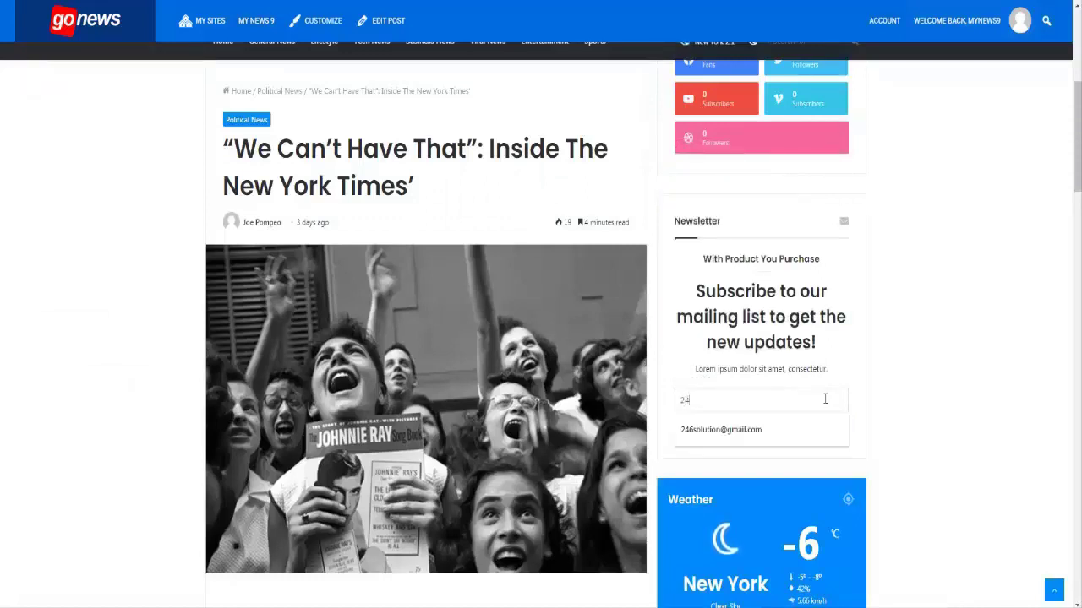
click(785, 430)
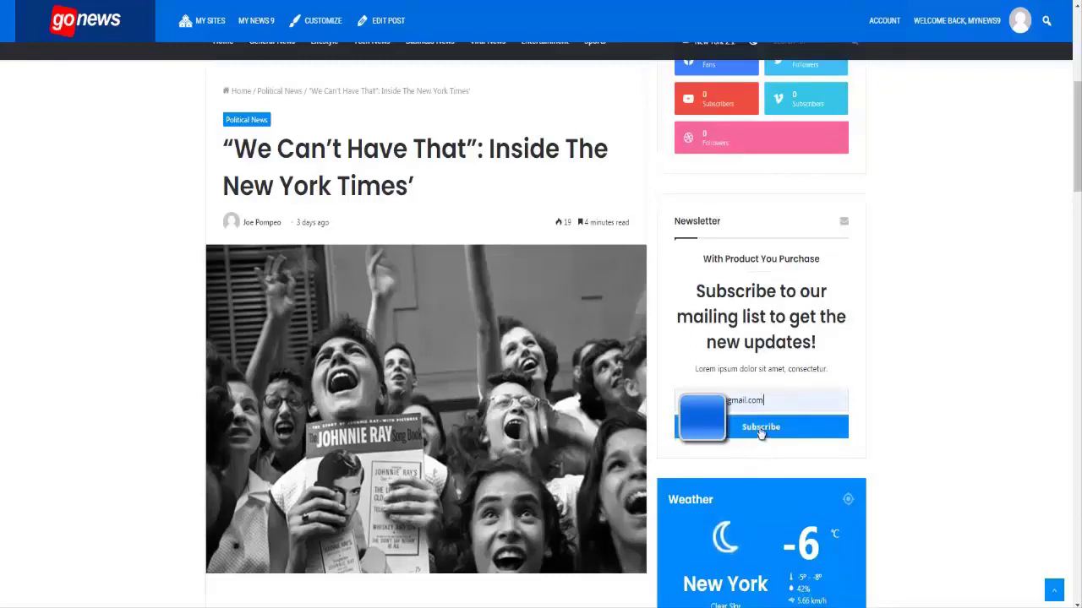
click(759, 431)
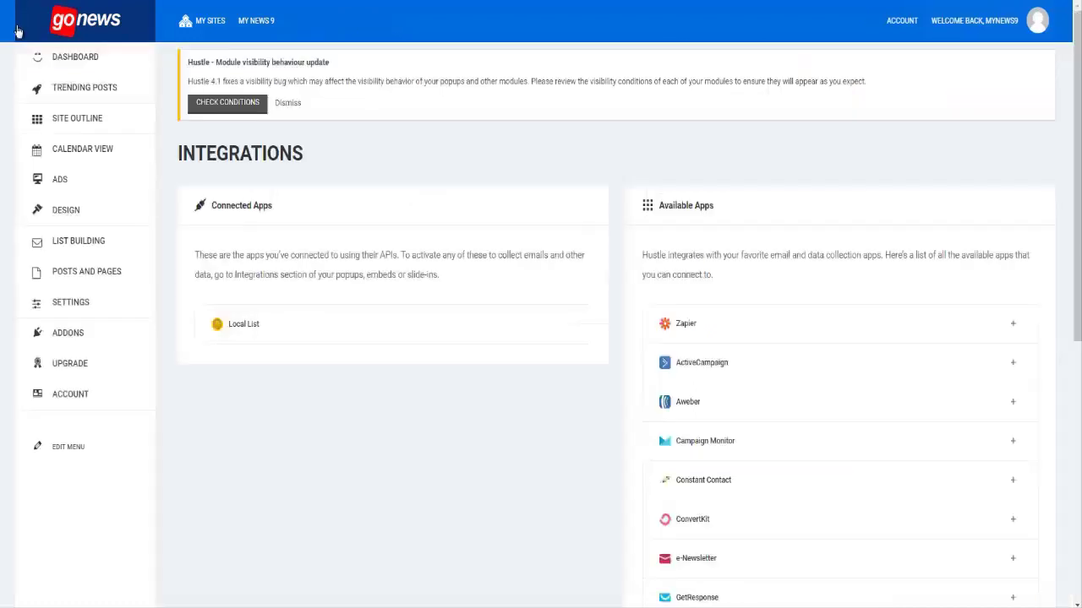
Step: Reload the Integrations page and check the new sign-up in the Subscribers list
right_click(178, 409)
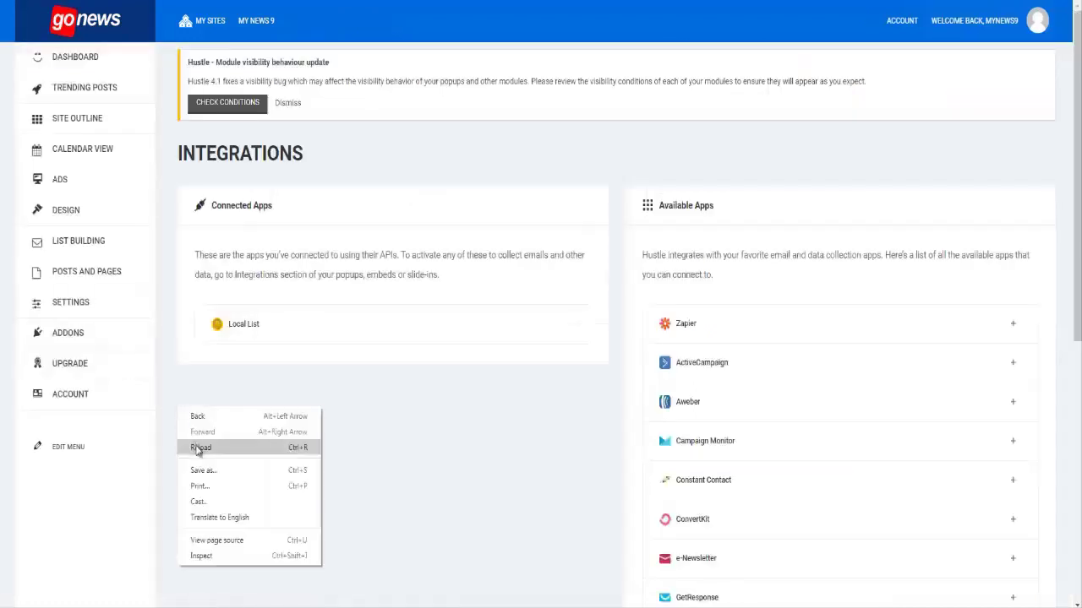
click(197, 448)
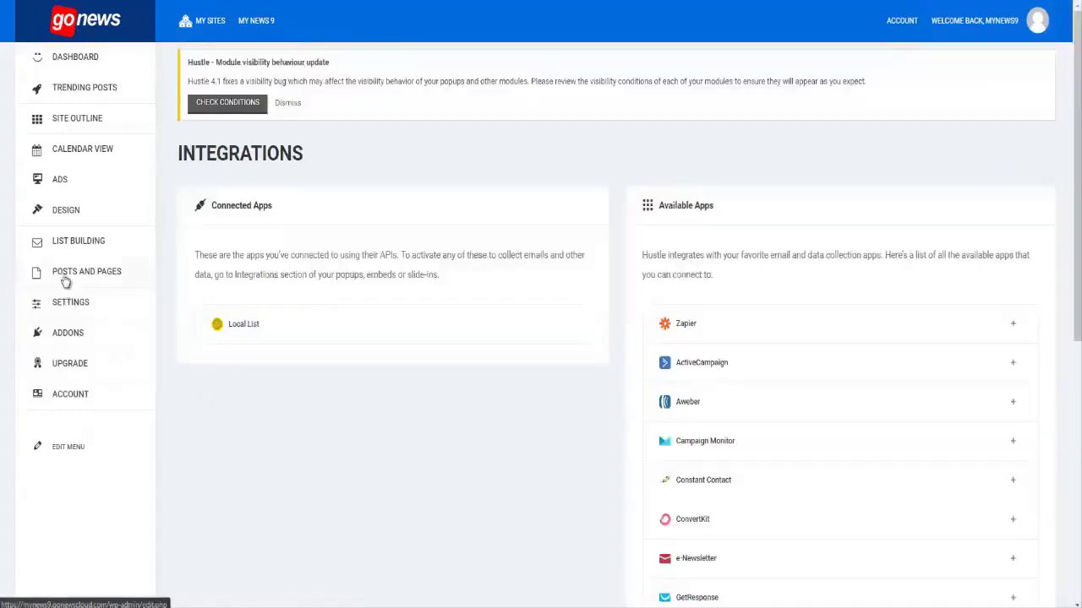
click(68, 245)
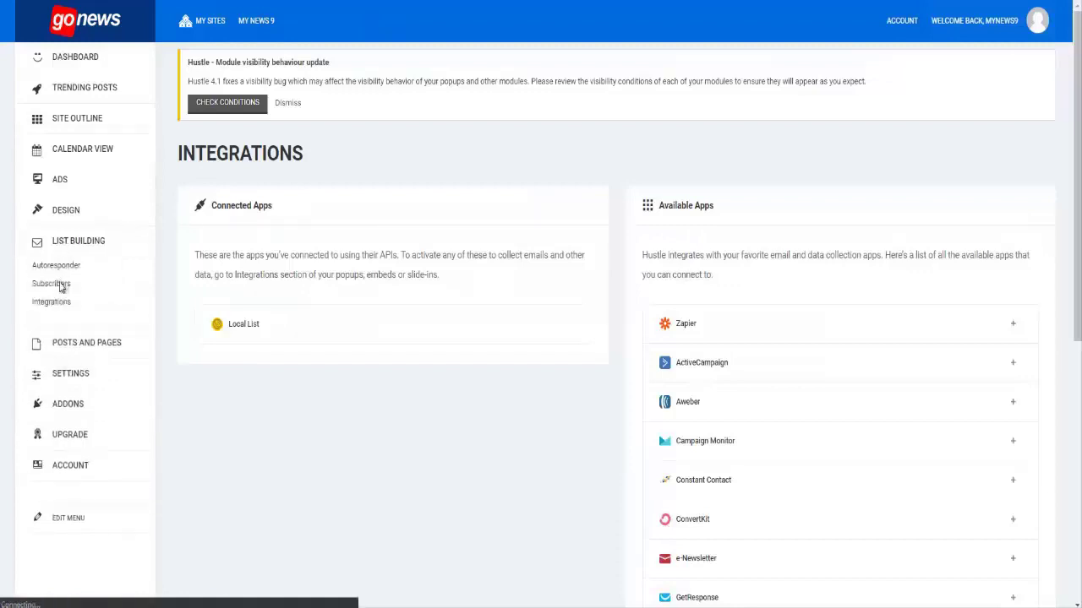
click(50, 284)
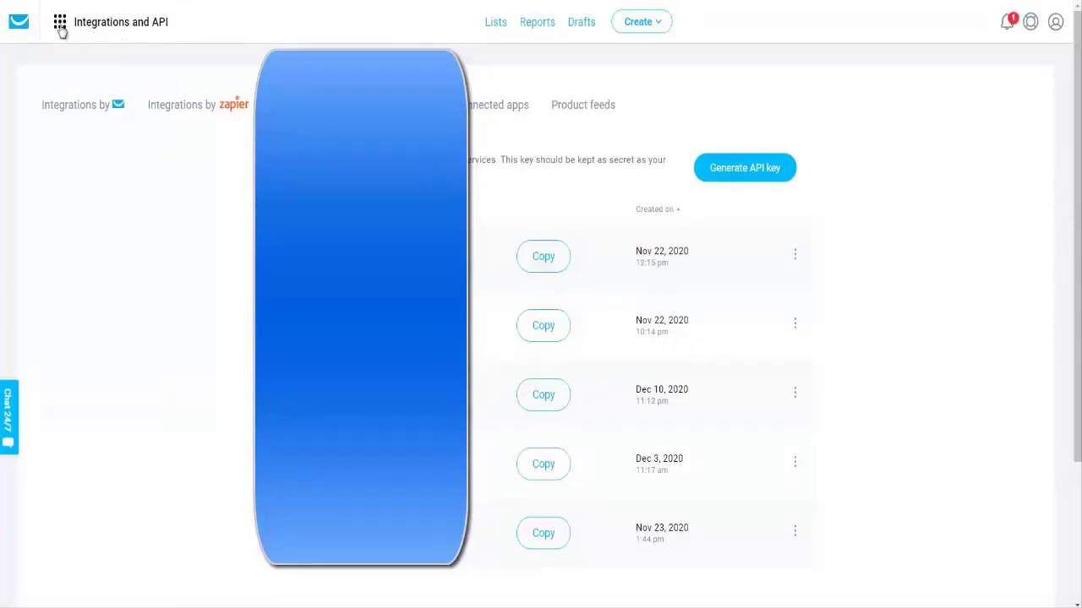
Step: Copy the last API key listed on GetResponse's Integrations and API page
click(61, 30)
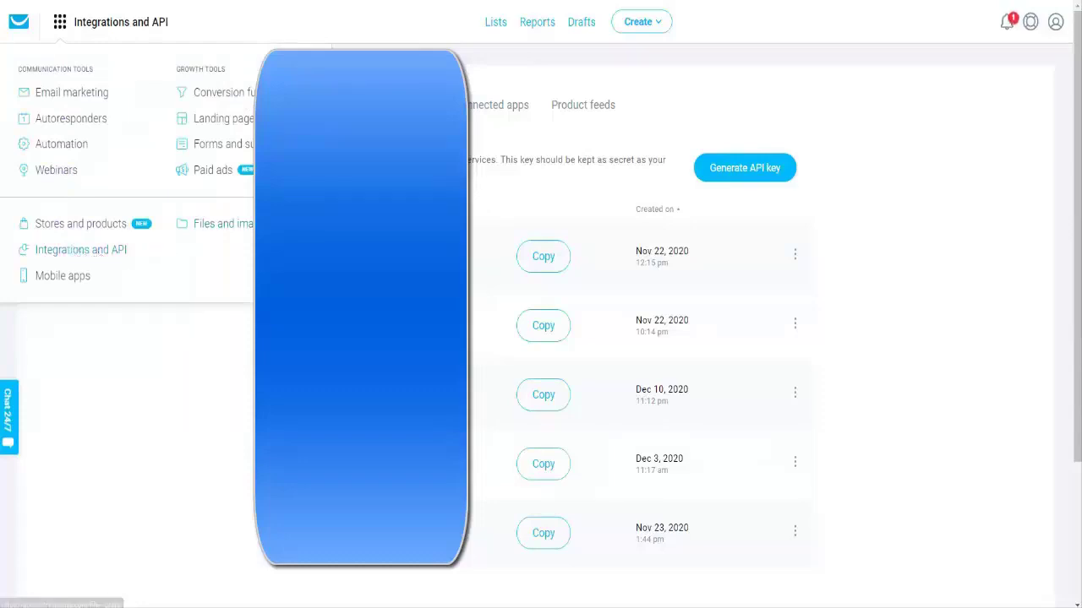
click(900, 217)
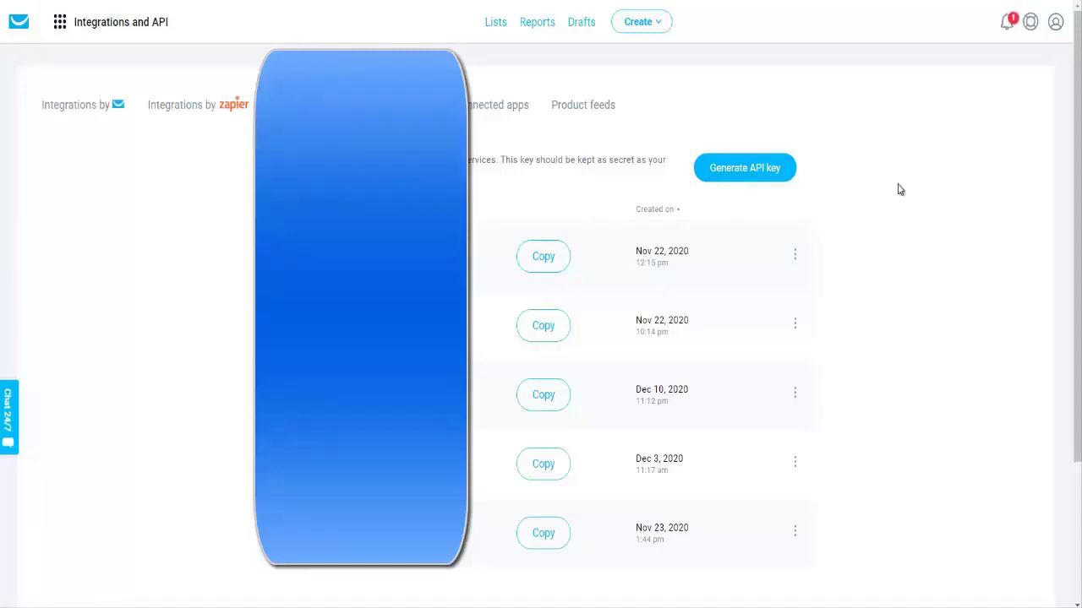
click(550, 264)
scroll(751, 304, down, 2)
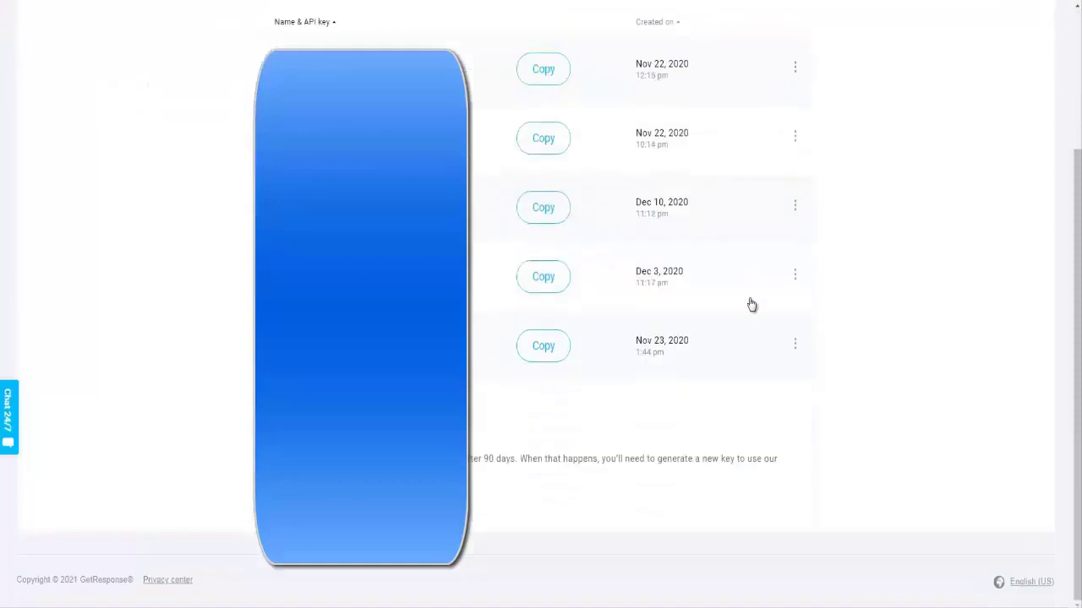
click(546, 353)
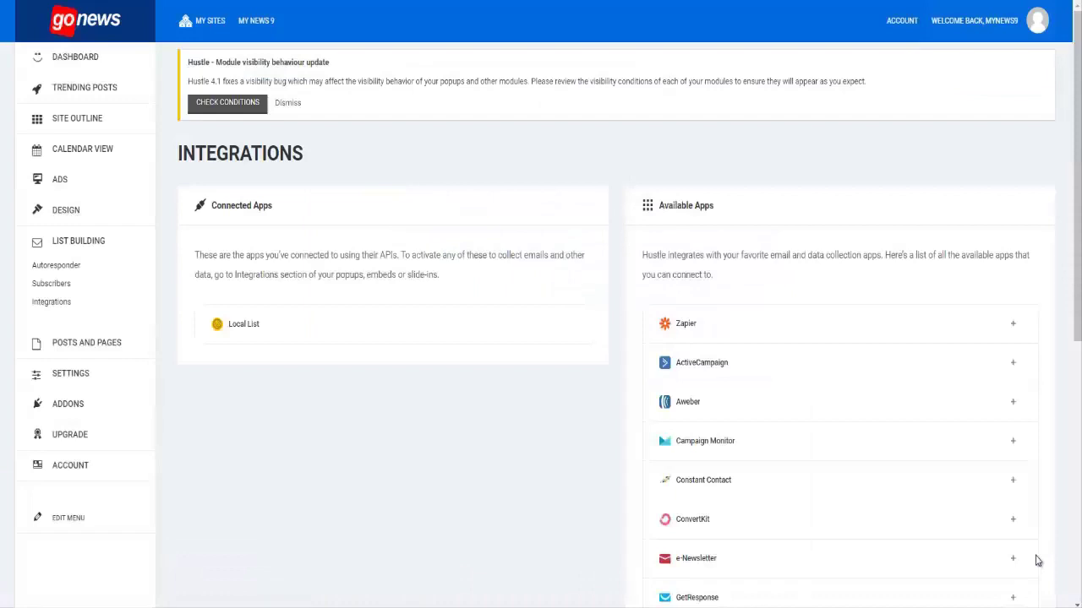
Step: Add GetResponse on the Integrations page, paste the copied API key, and connect the account
click(50, 302)
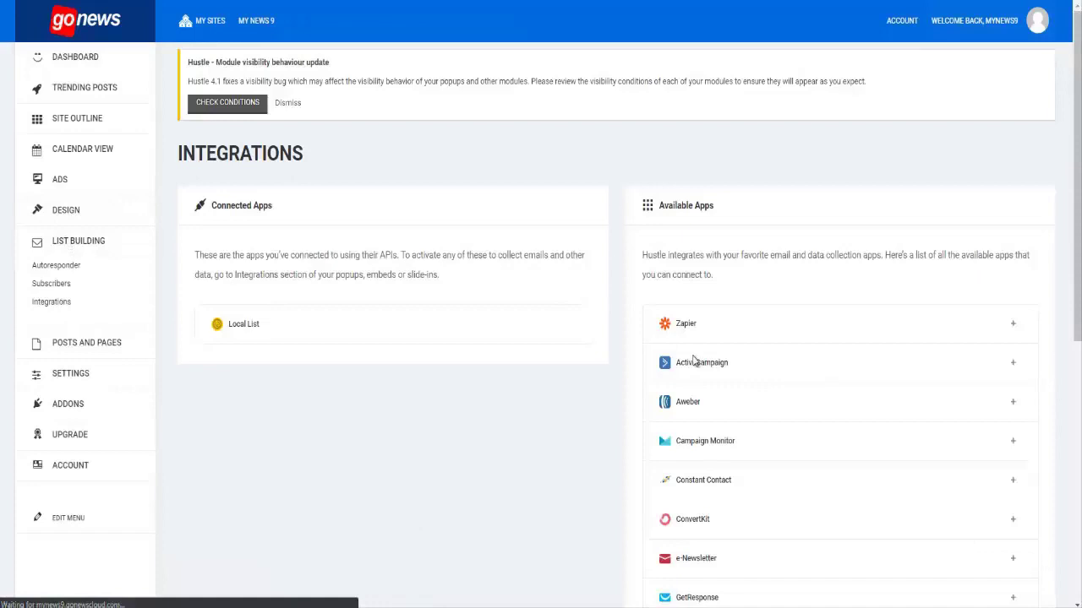
scroll(719, 358, down, 2)
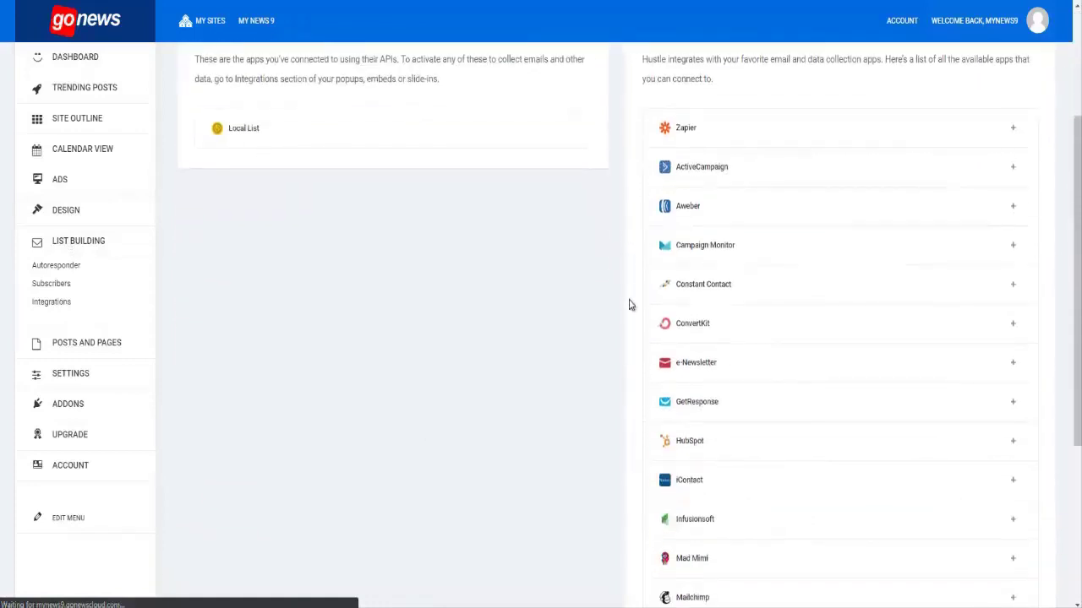
scroll(700, 309, down, 2)
scroll(700, 315, down, 3)
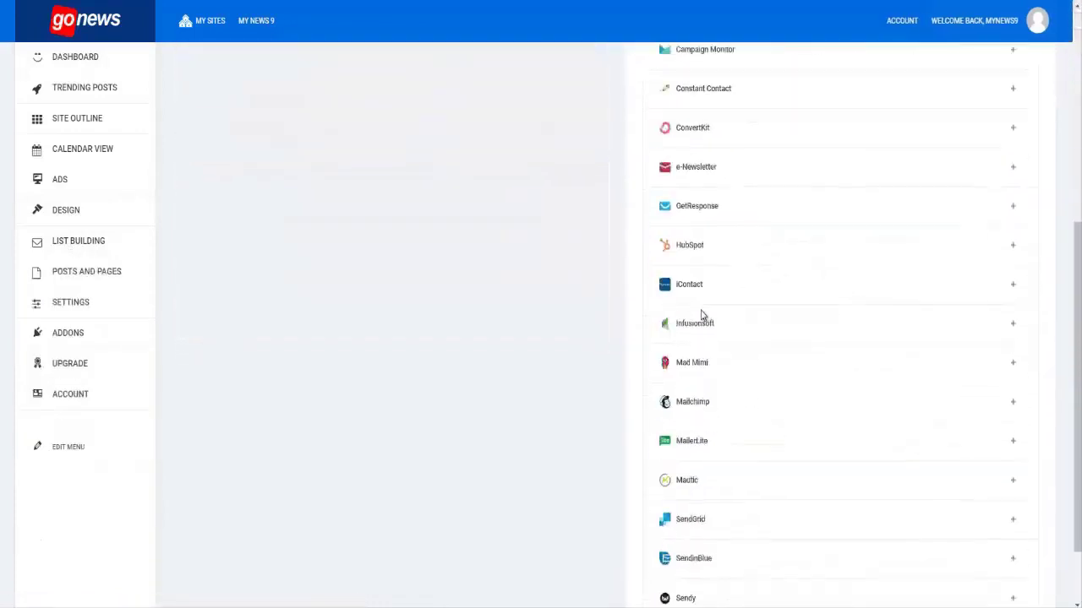
scroll(702, 313, down, 1)
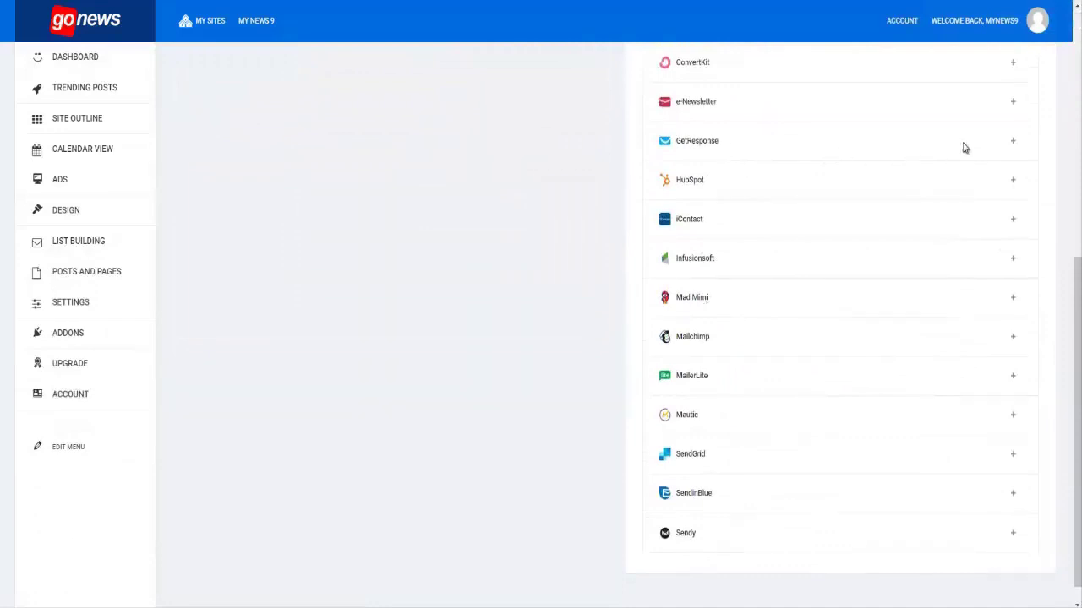
click(1012, 146)
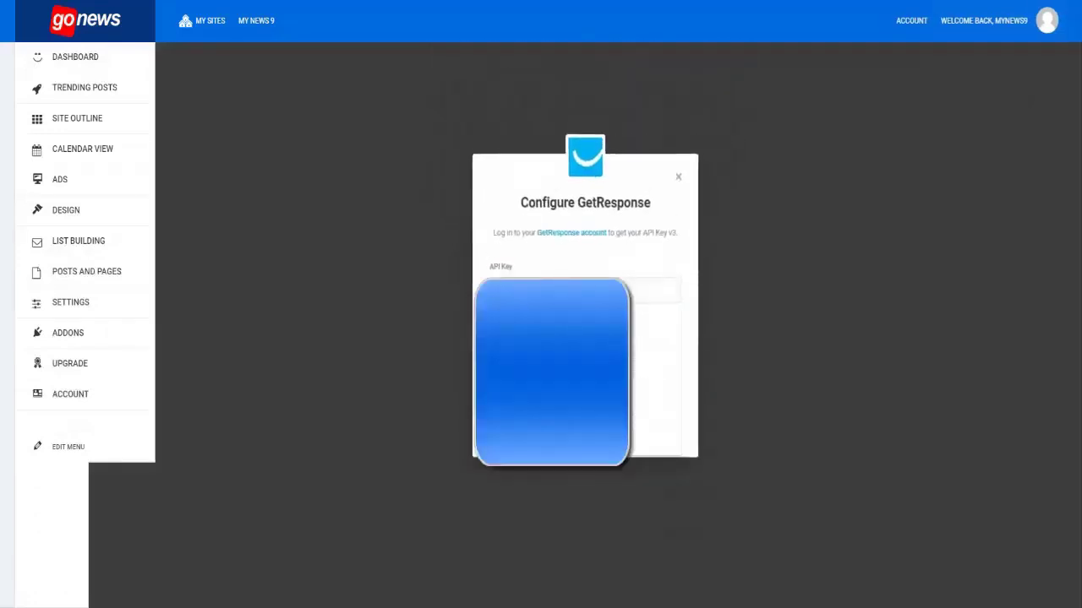
right_click(525, 296)
click(640, 371)
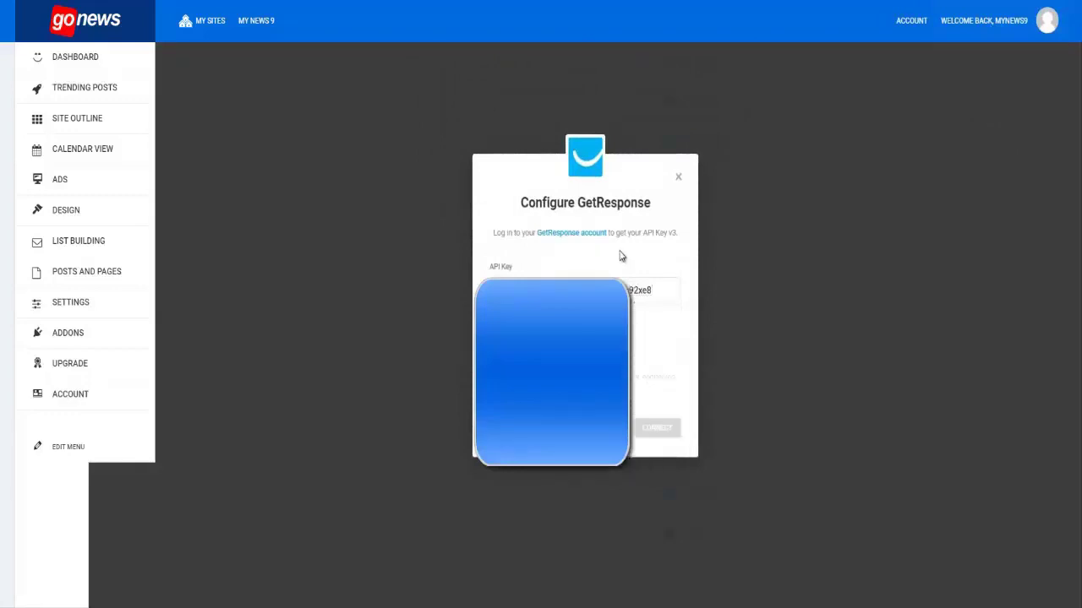
click(583, 353)
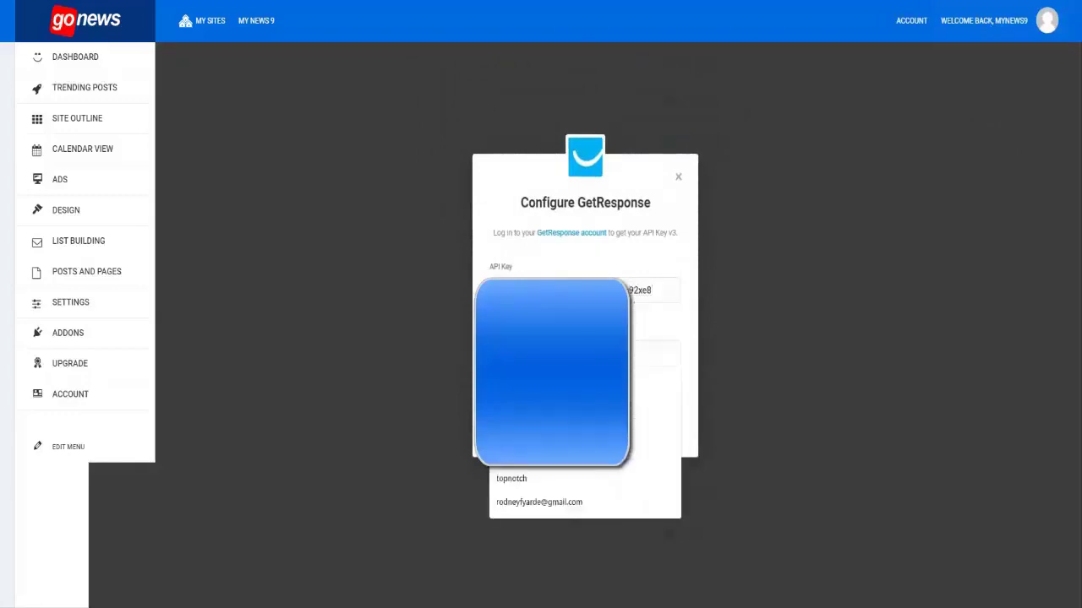
key(Escape)
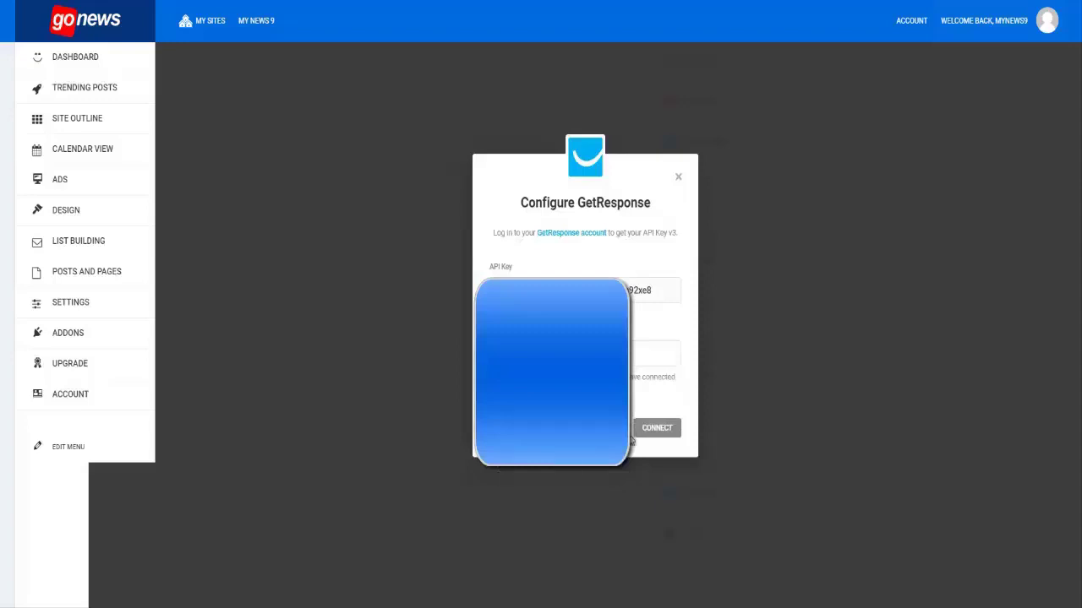
click(653, 428)
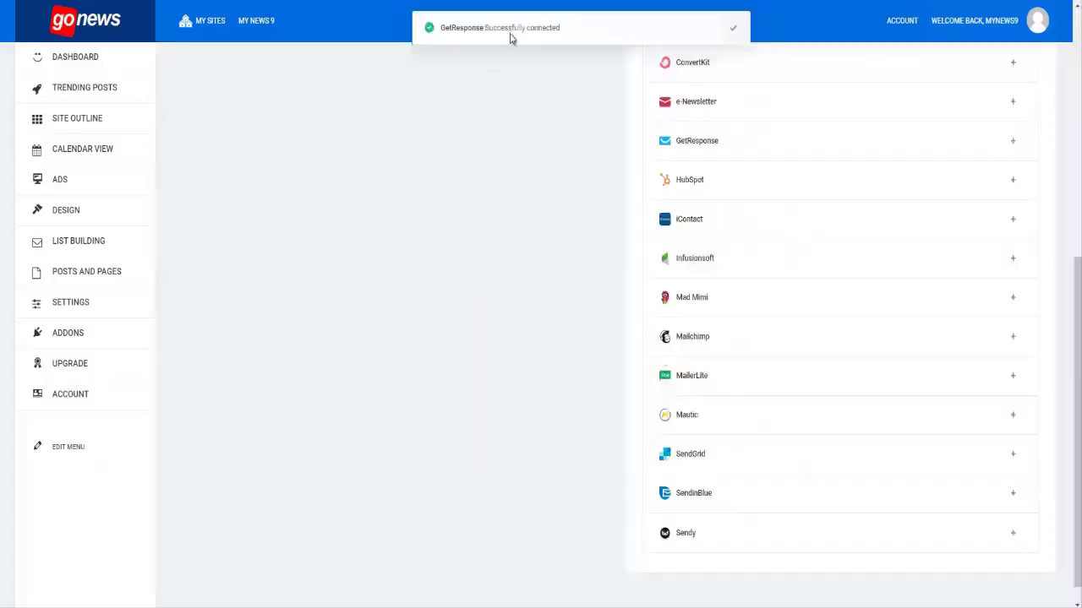
Step: Add GetResponse to the Autoresponder's apps using the connected account
click(68, 245)
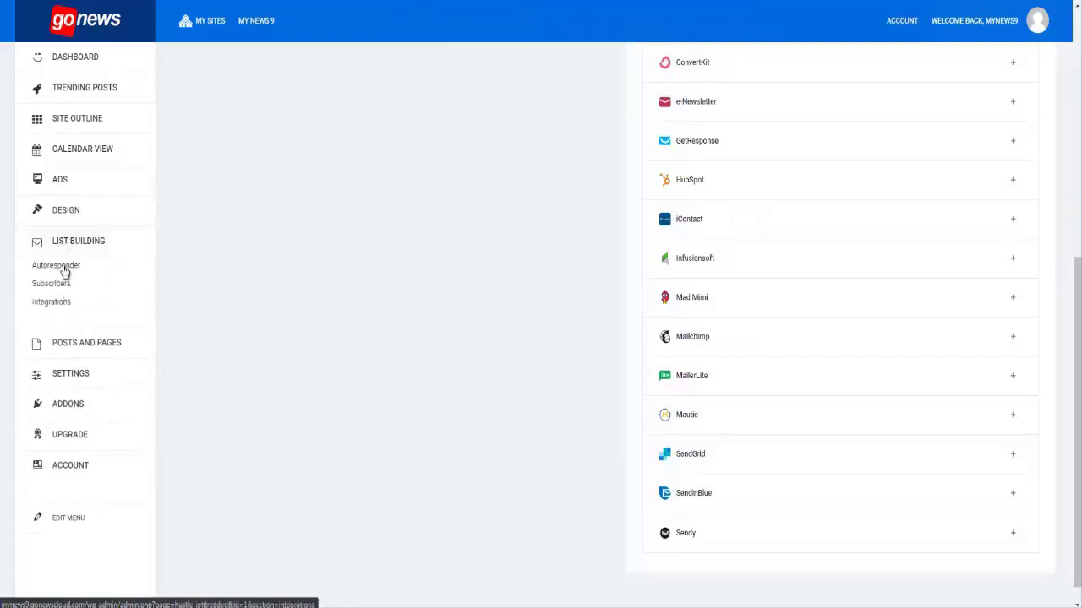
click(63, 267)
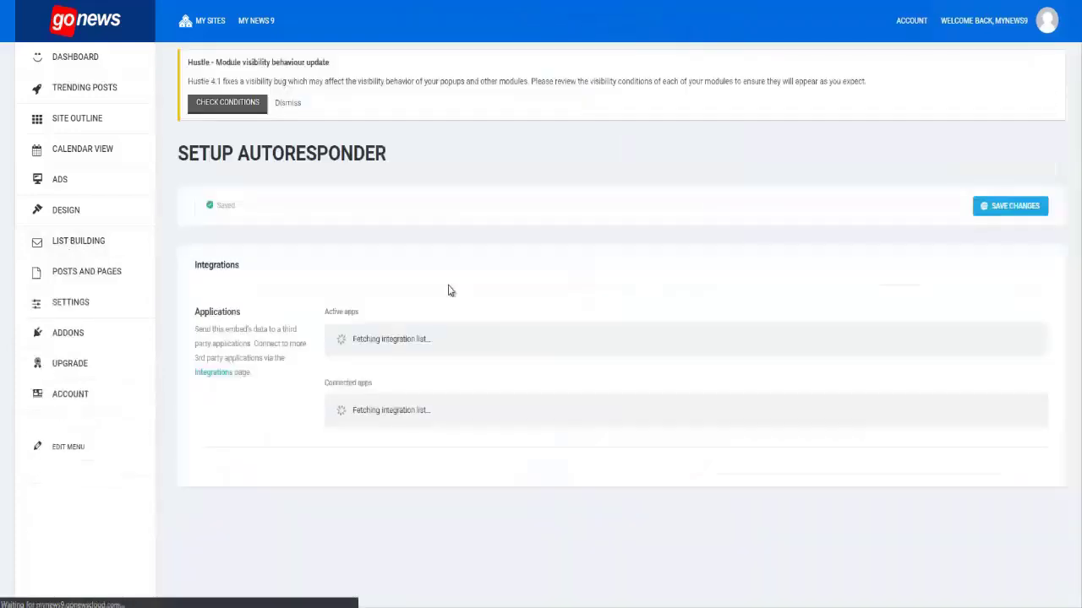
scroll(447, 290, down, 2)
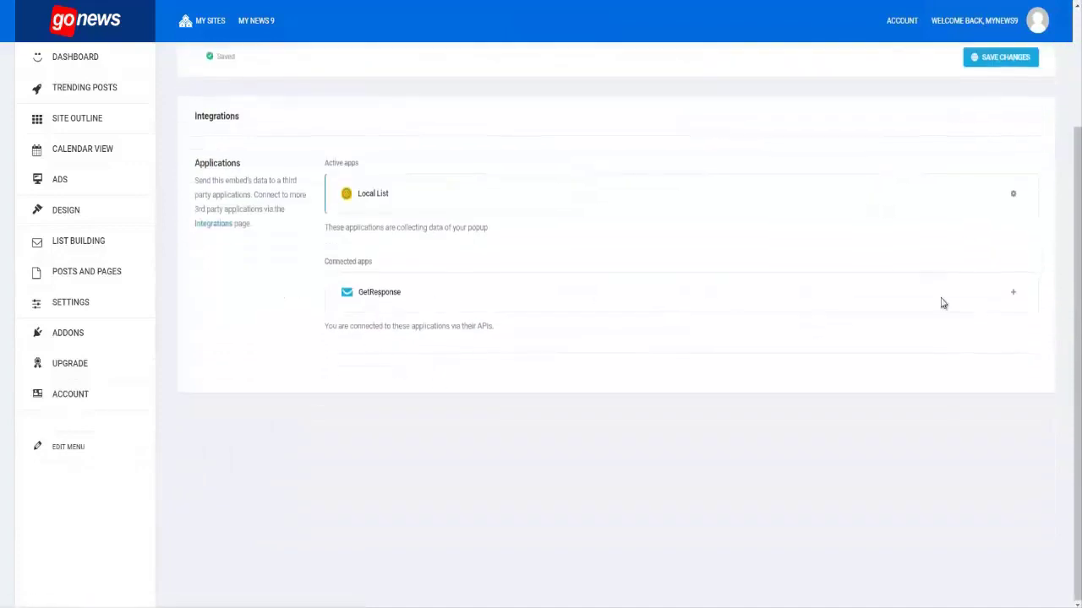
click(1013, 292)
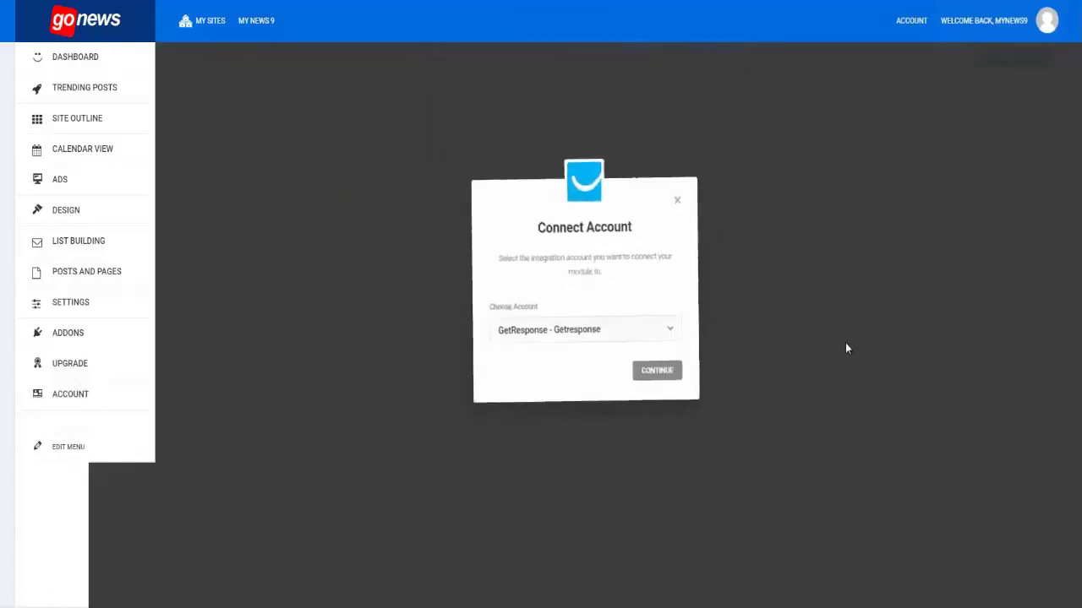
click(664, 387)
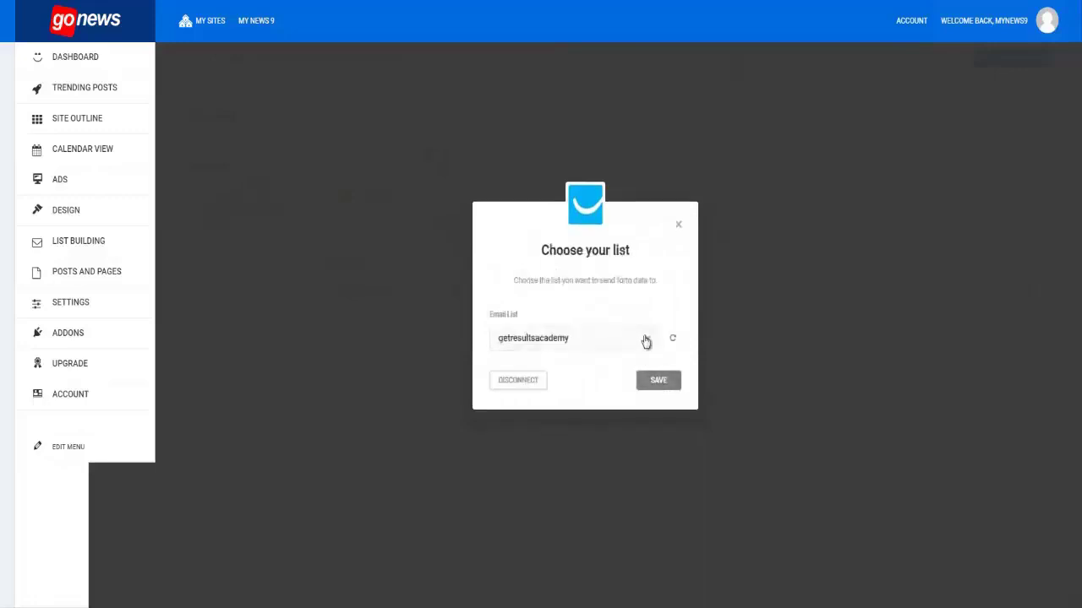
Step: Choose redhotbuzz as GetResponse's email list and save it as an active app
click(646, 341)
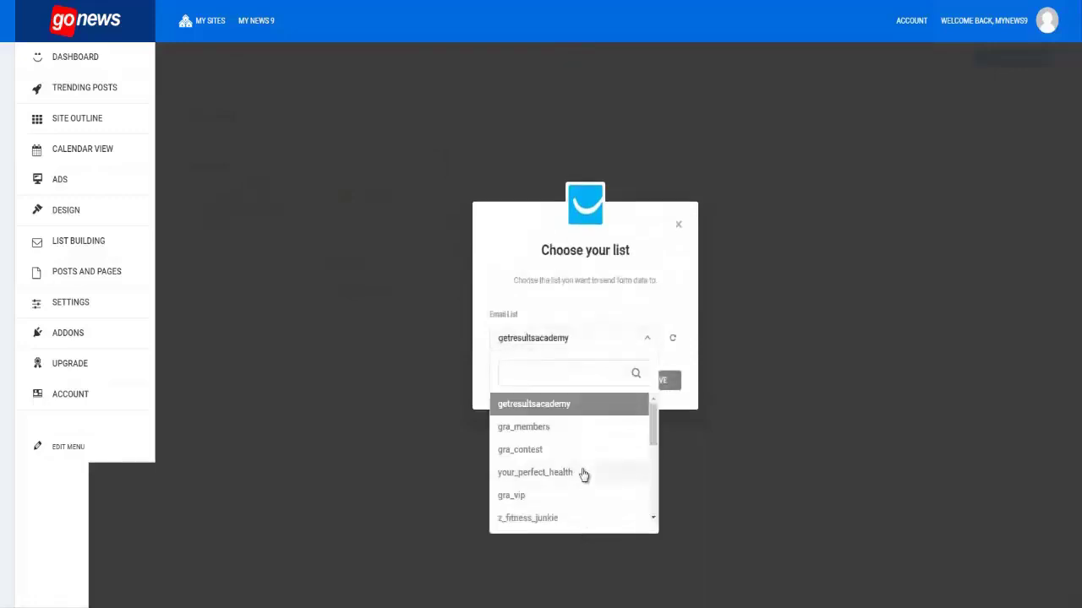
scroll(583, 475, down, 2)
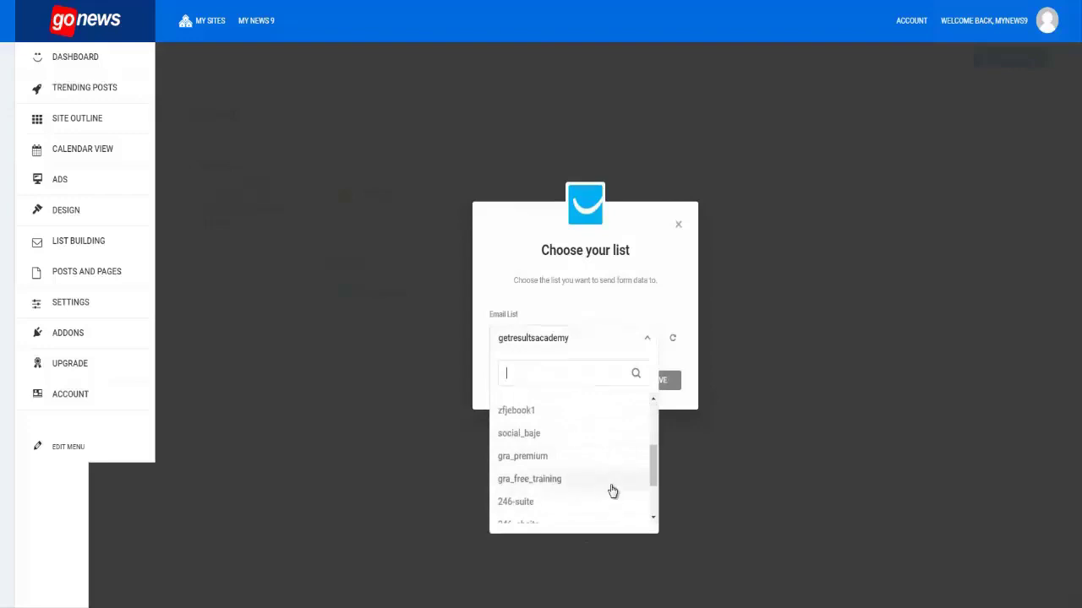
scroll(612, 490, down, 3)
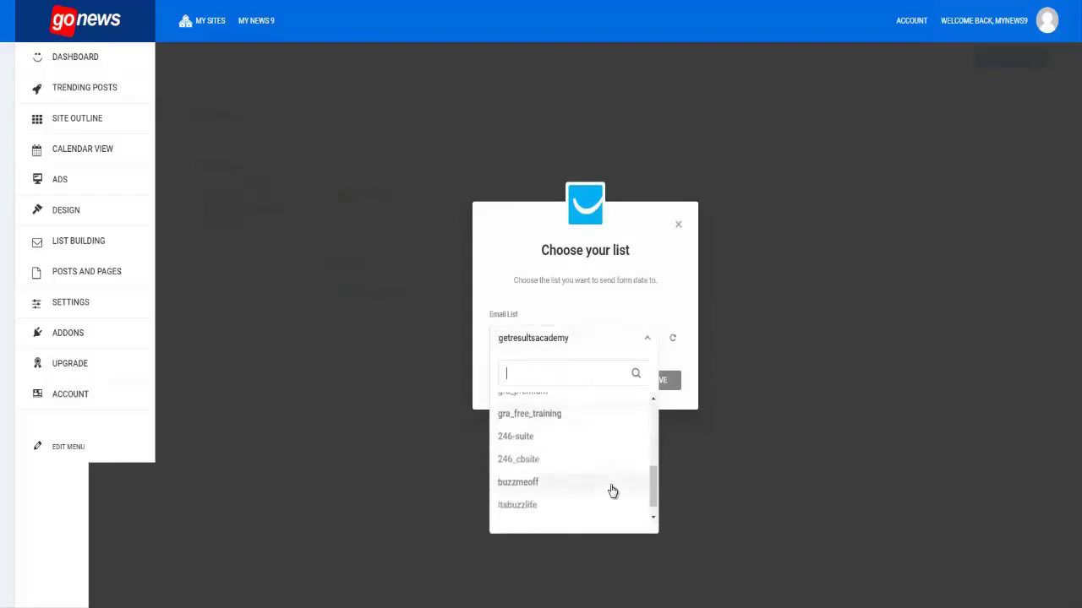
scroll(613, 491, down, 1)
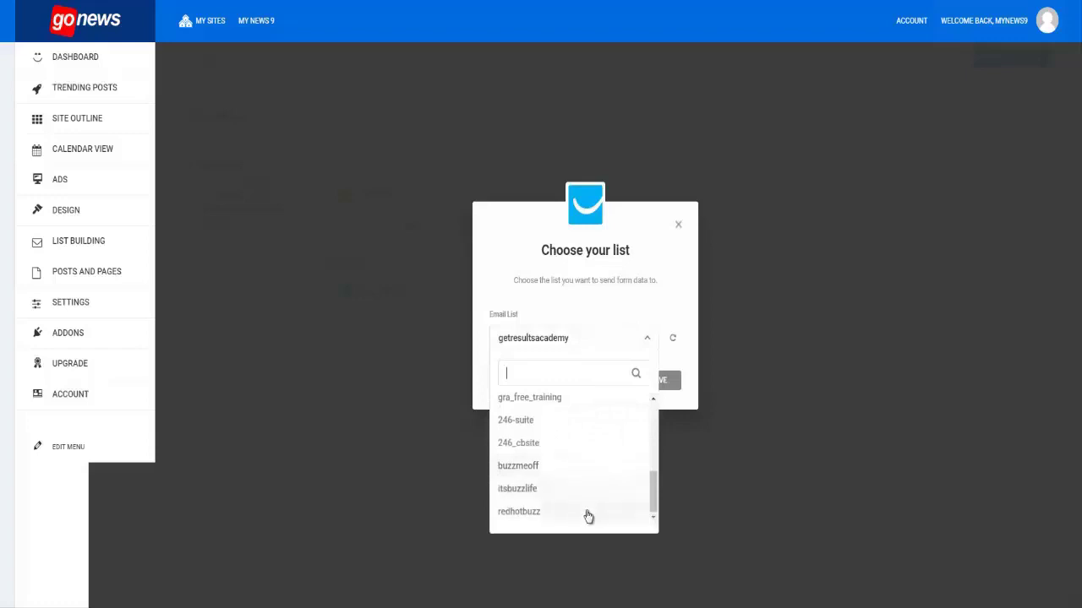
click(548, 517)
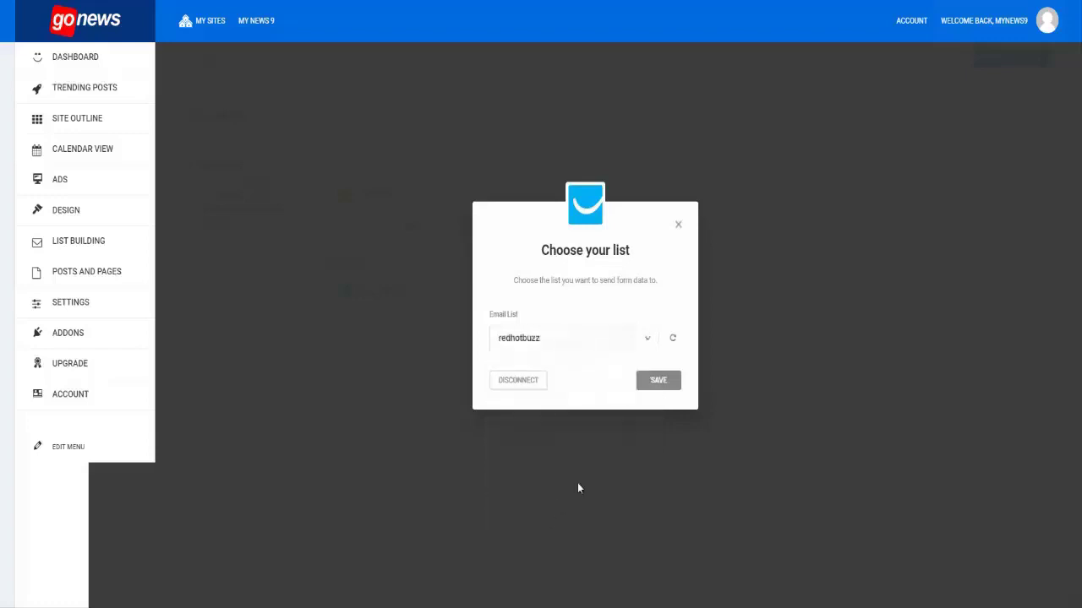
click(659, 381)
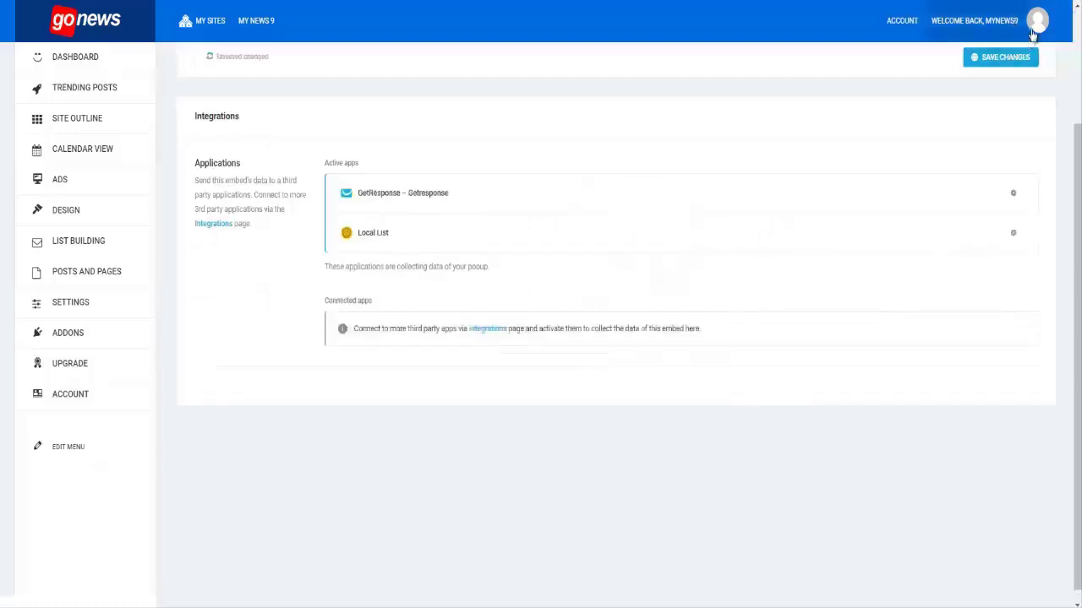
mouse_move(1026, 20)
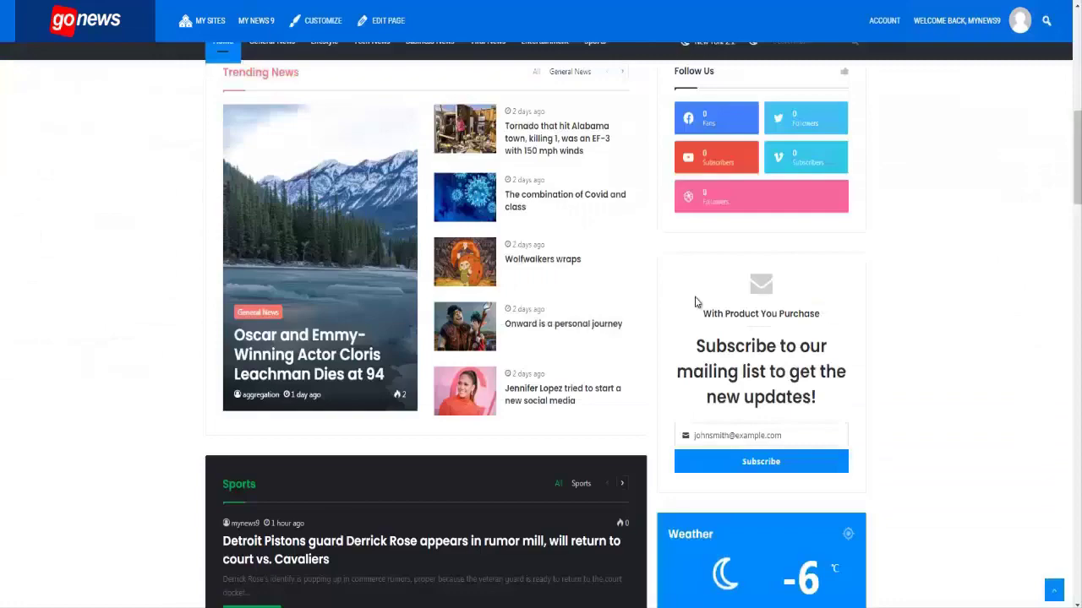
scroll(695, 302, up, 8)
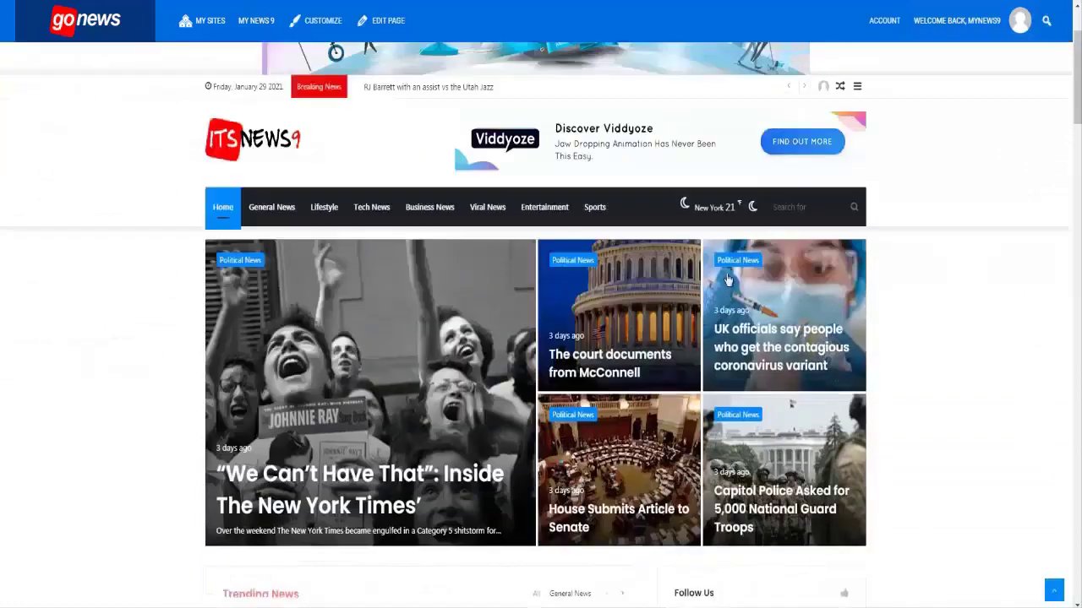
scroll(727, 319, down, 5)
scroll(739, 376, down, 5)
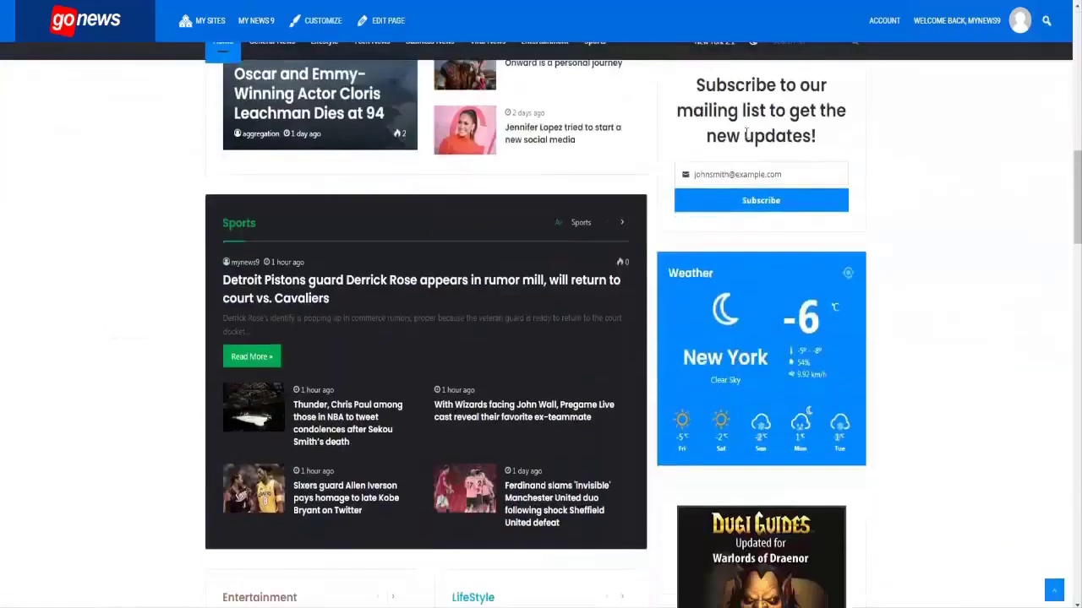